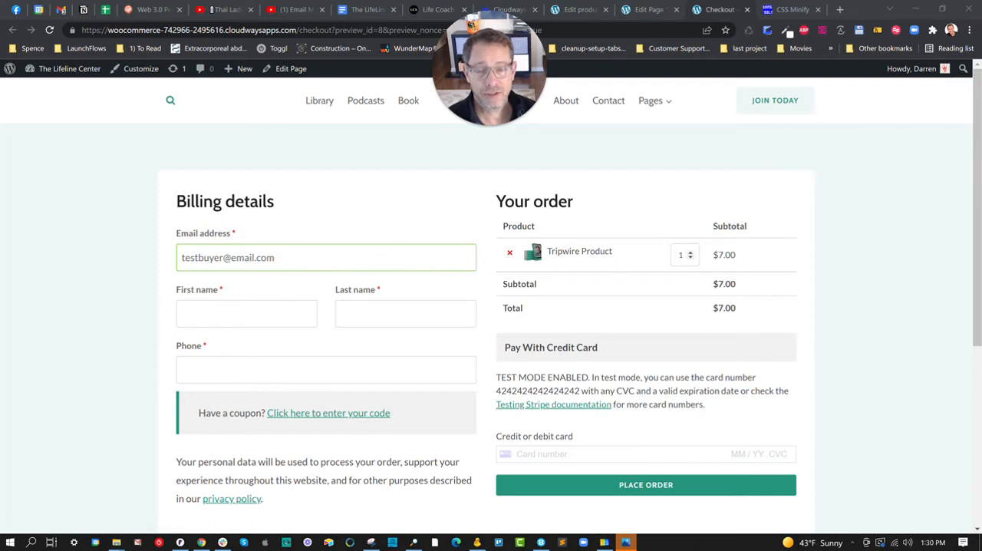
# Increase the Tripwire Product quantity to 2 in the checkout order
pyautogui.scroll(-2, 664, 269)
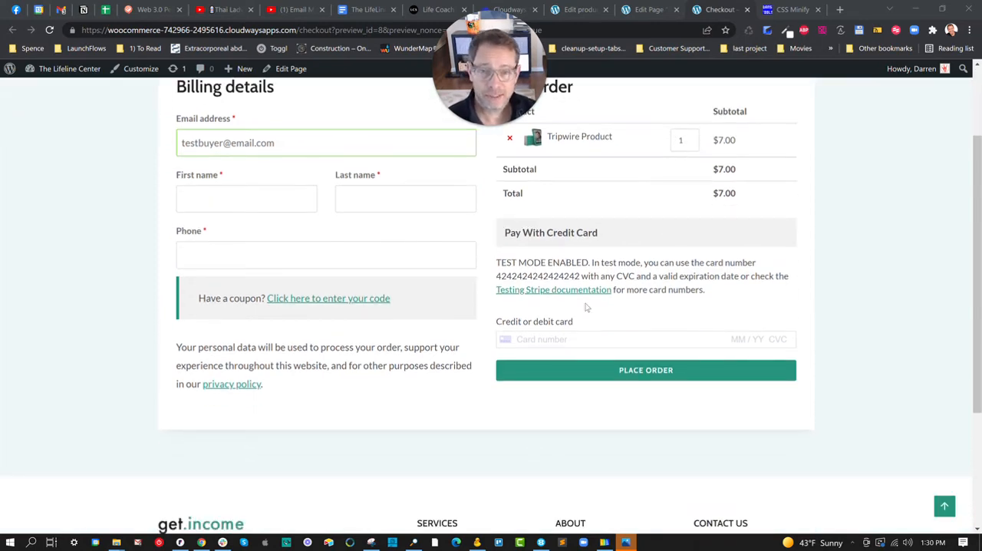
pyautogui.scroll(2, 617, 263)
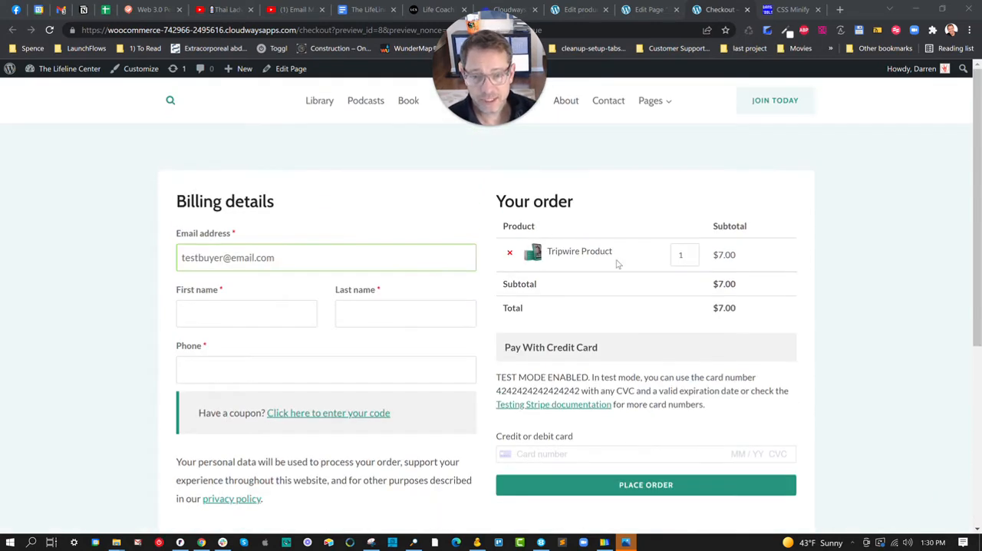
pyautogui.click(690, 252)
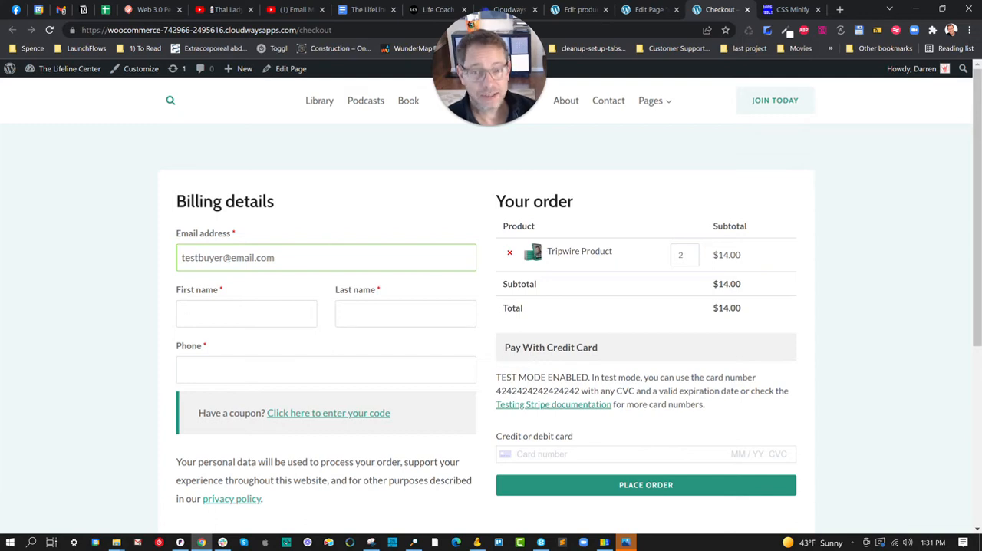
# Expand the coupon code form under the billing details, look it over and collapse it again
pyautogui.click(323, 413)
pyautogui.scroll(-2, 368, 398)
pyautogui.scroll(2, 421, 375)
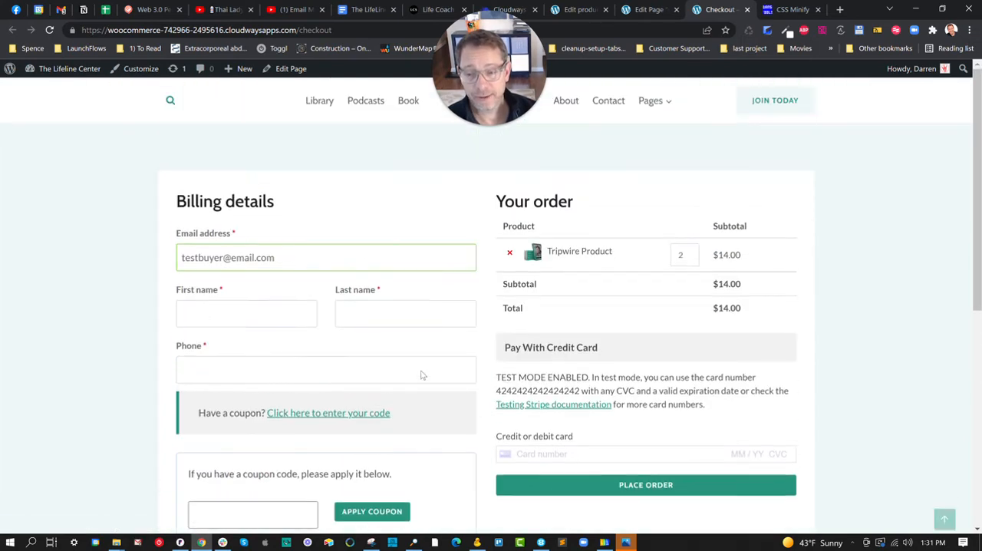
pyautogui.click(366, 418)
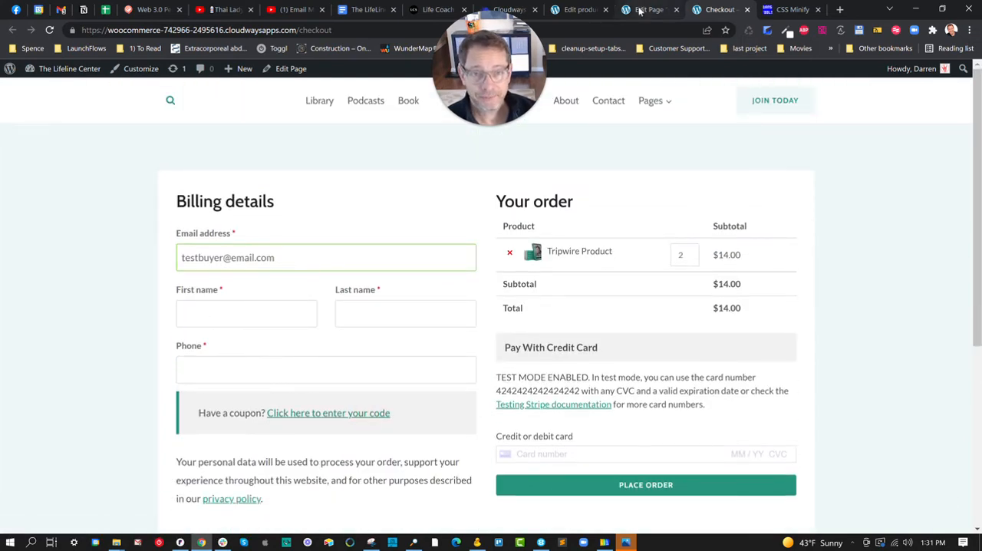
# Switch to the Checkout page's editor and show the page settings down to the LaunchFlows options
pyautogui.click(646, 9)
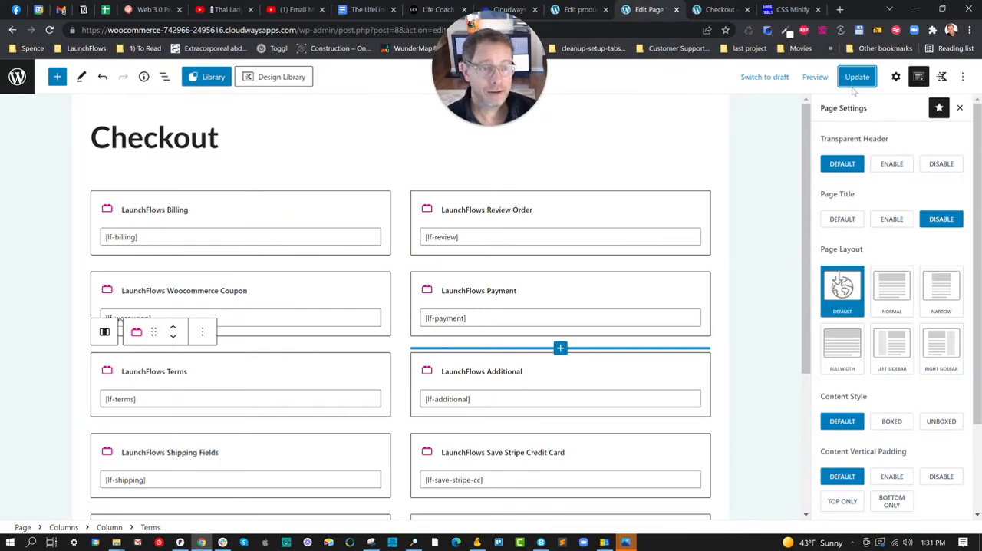
pyautogui.click(895, 76)
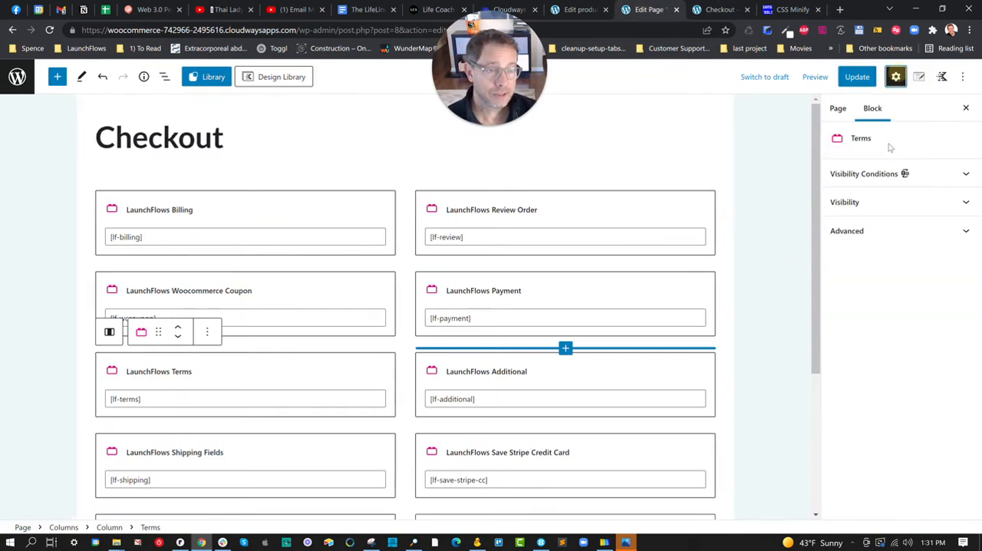
pyautogui.click(837, 109)
pyautogui.scroll(-4, 864, 230)
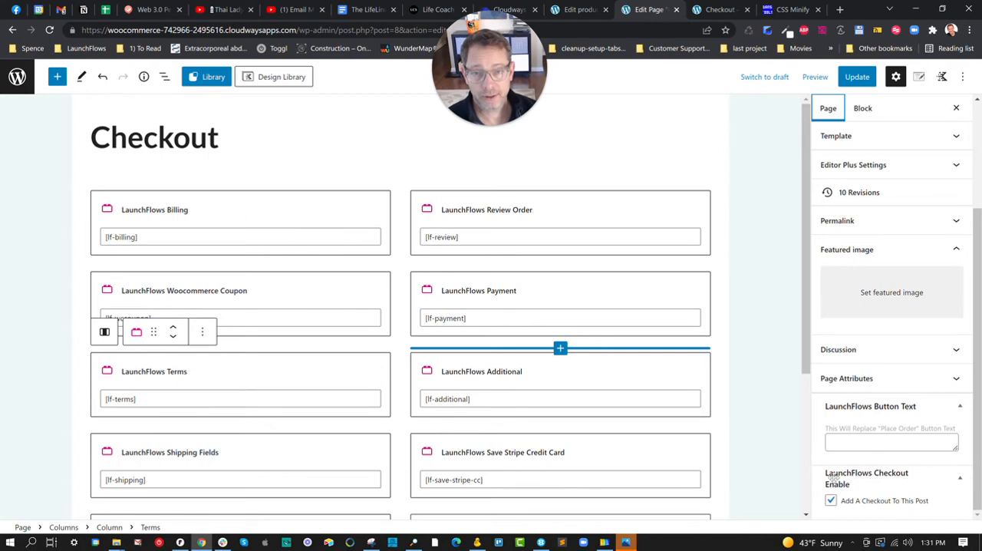
# Browse the block patterns in the LaunchFlows category
pyautogui.click(57, 76)
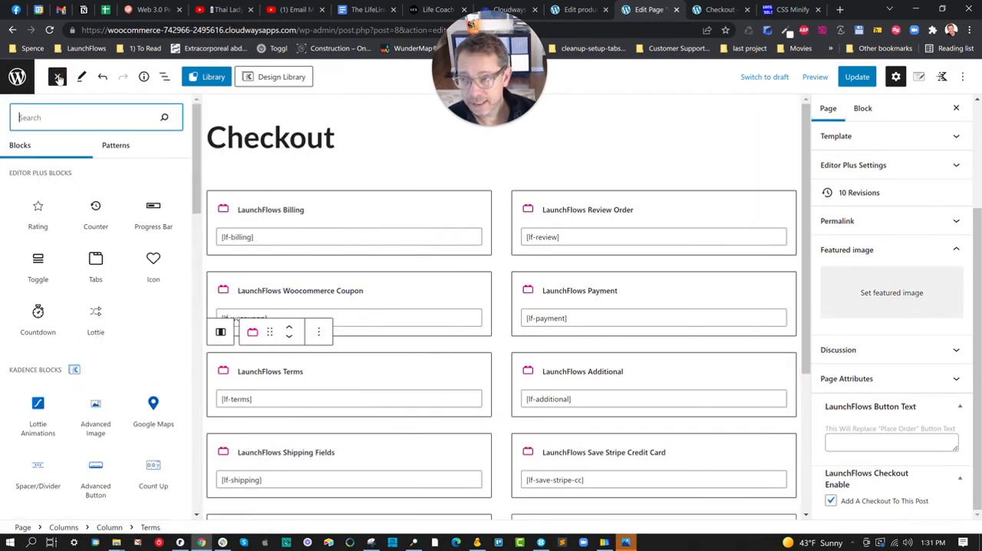
pyautogui.click(112, 145)
pyautogui.click(74, 188)
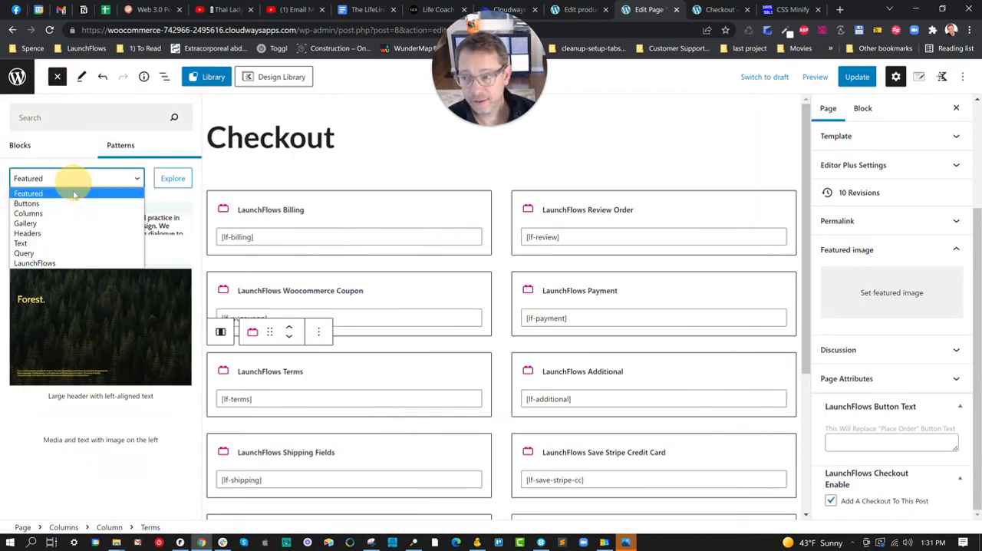
pyautogui.click(72, 258)
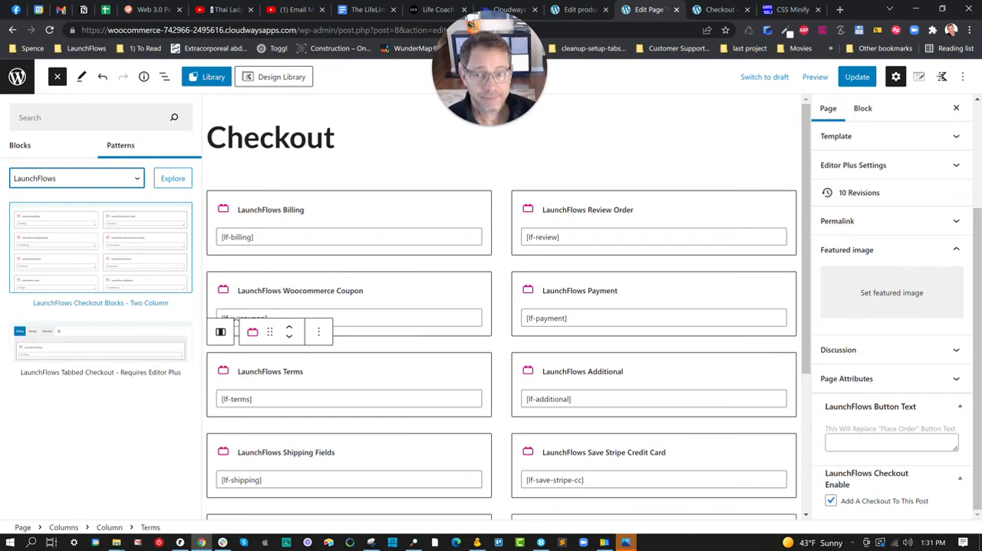
# Search the block inserter below the checkout columns for "launch" and close it without adding a block
pyautogui.scroll(-3, 422, 220)
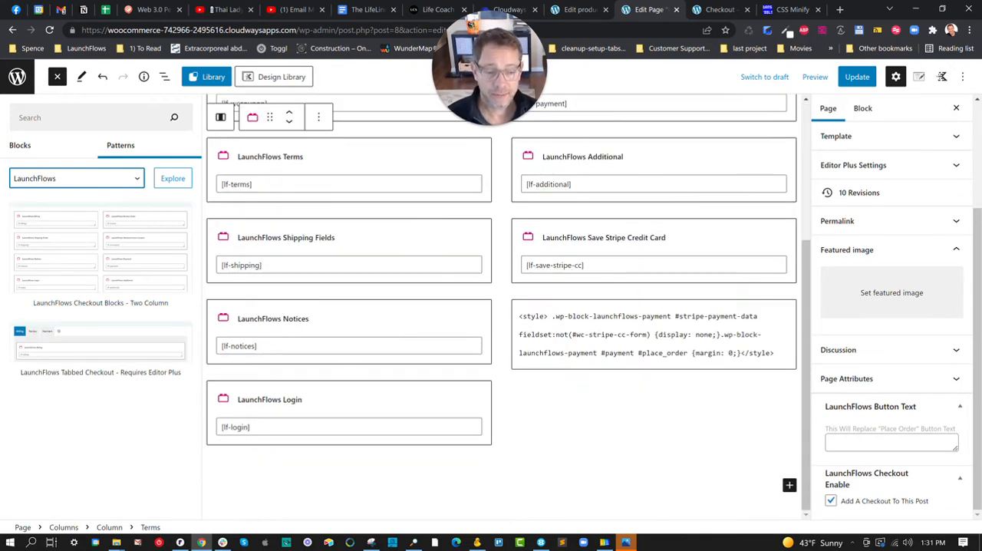
pyautogui.click(789, 486)
pyautogui.click(703, 486)
pyautogui.click(703, 485)
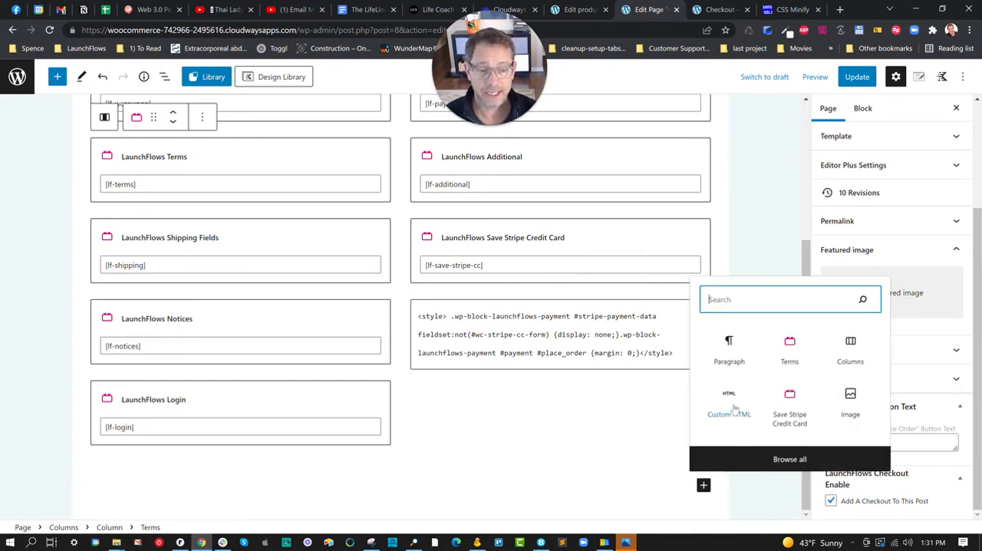
pyautogui.write('launch')
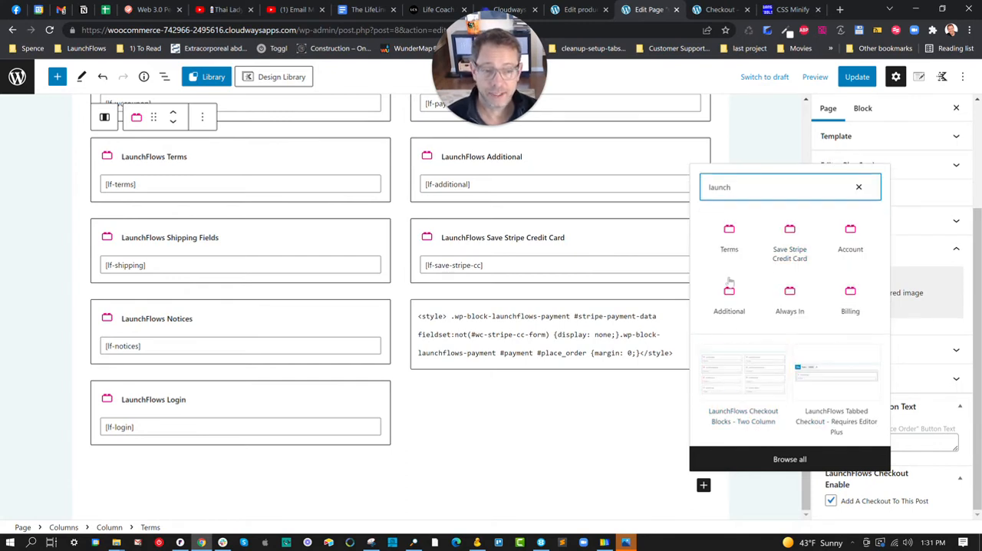
pyautogui.click(859, 188)
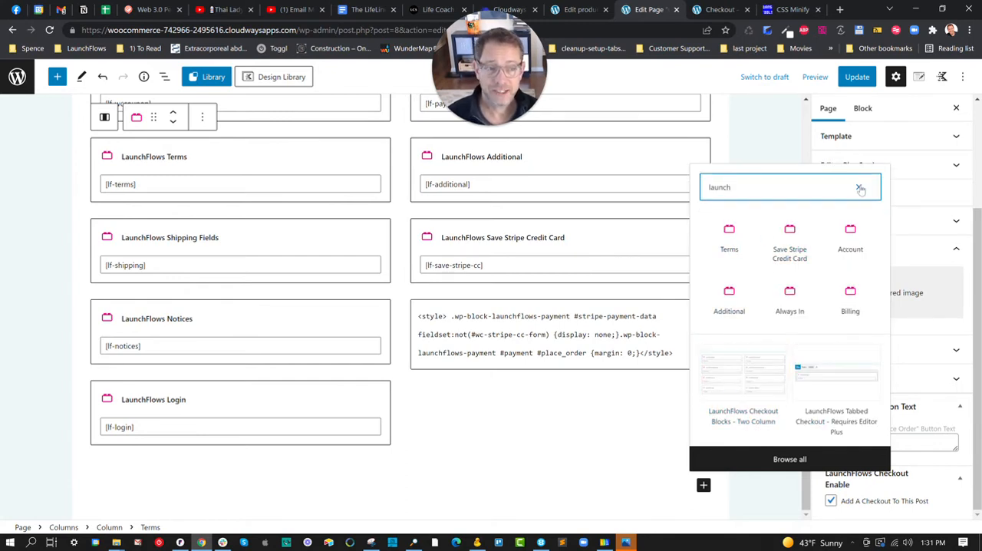
pyautogui.click(638, 434)
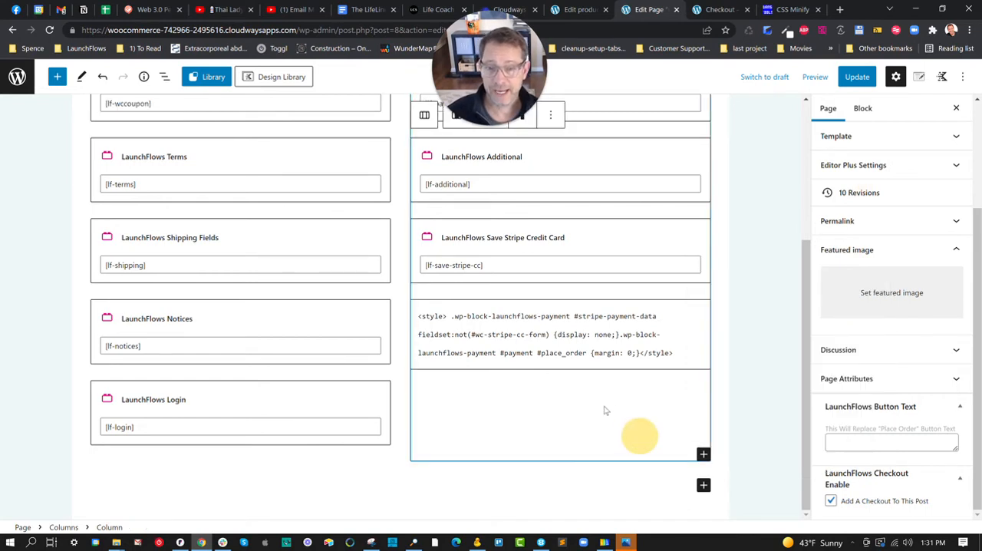
# Examine the shortcodes of the LaunchFlows Billing, Woocommerce Coupon and Terms blocks in the first column
pyautogui.scroll(3, 624, 388)
pyautogui.scroll(1, 549, 236)
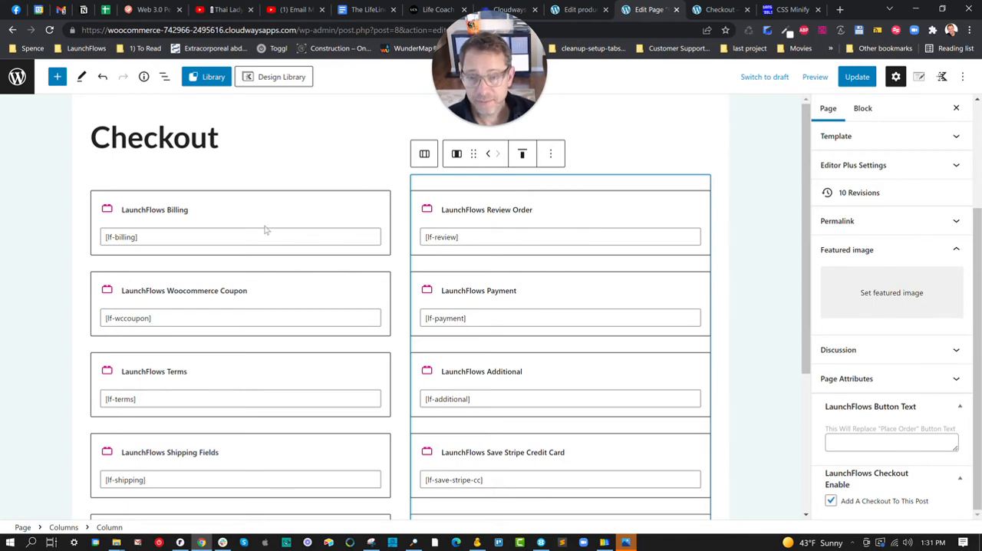
pyautogui.click(177, 237)
pyautogui.click(165, 319)
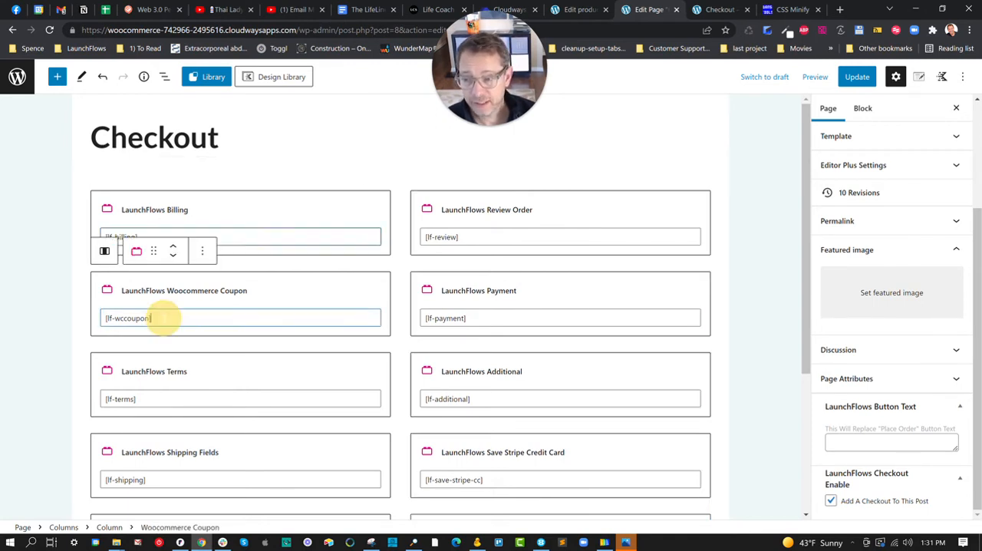
pyautogui.click(158, 399)
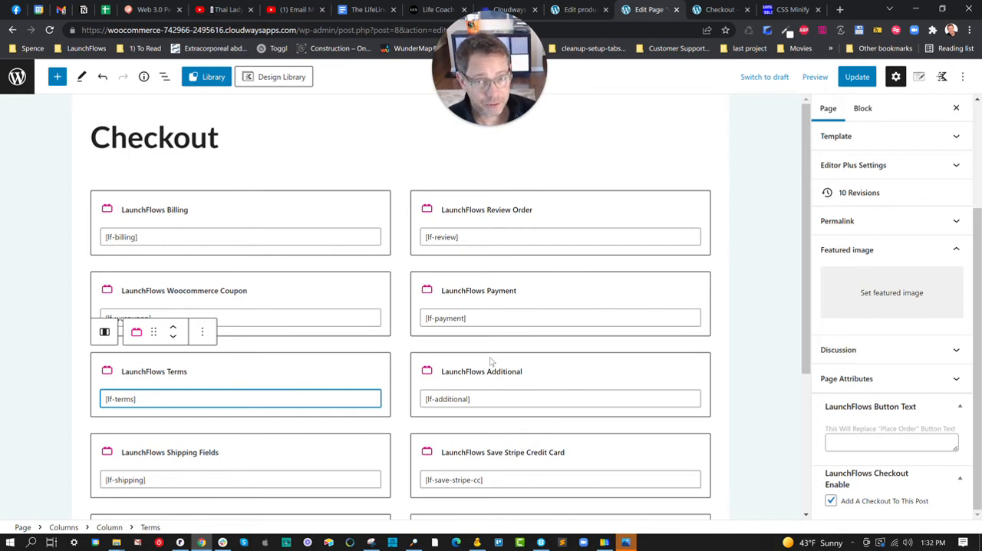
# Set the LaunchFlows button text to "Get It Now!!" and update the Checkout page
pyautogui.moveTo(558, 342)
pyautogui.click(841, 441)
pyautogui.write('Get It Now!!')
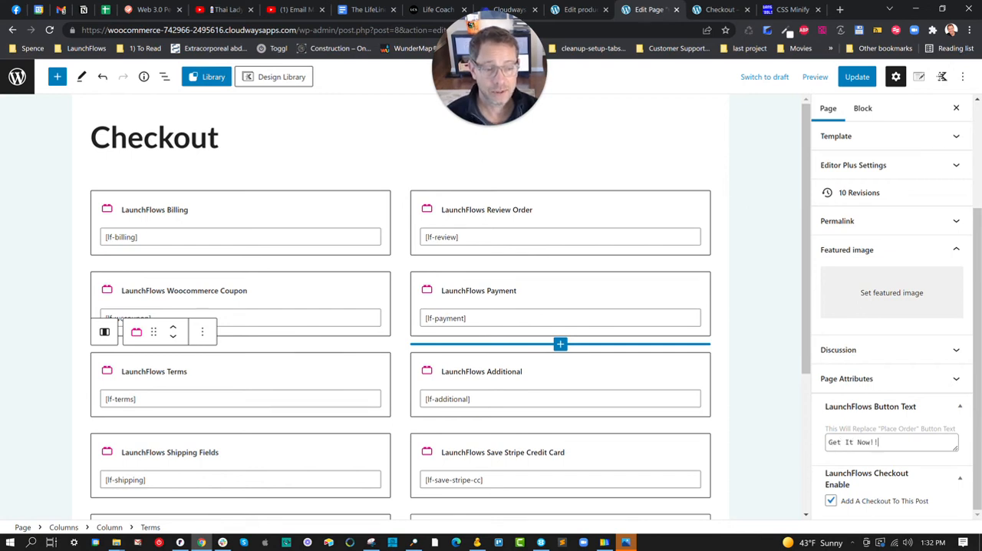
pyautogui.click(862, 82)
# Reload the live checkout page to check the order button, and clear the email address field
pyautogui.click(719, 10)
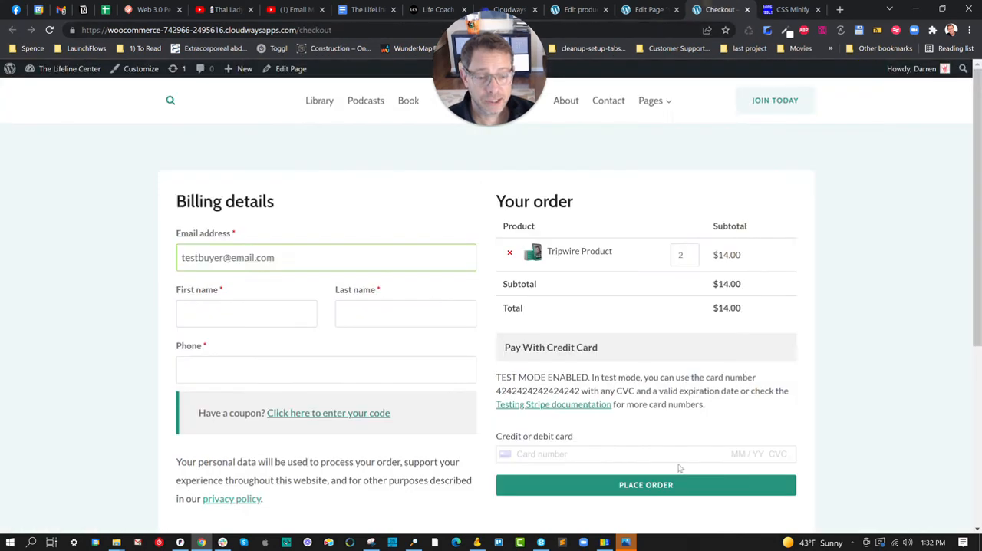
pyautogui.click(49, 29)
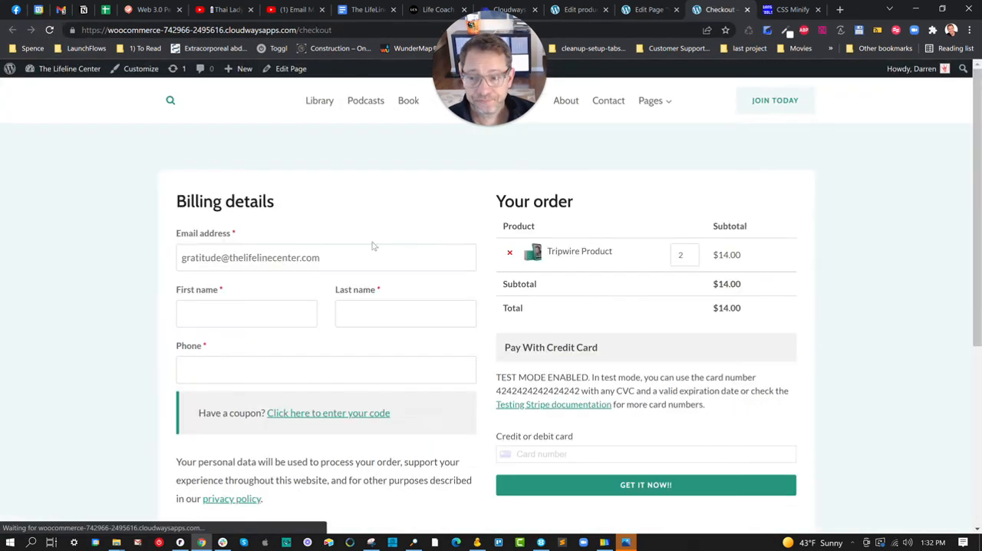
pyautogui.moveTo(320, 258); pyautogui.dragTo(111, 268)
pyautogui.press('BackSpace')
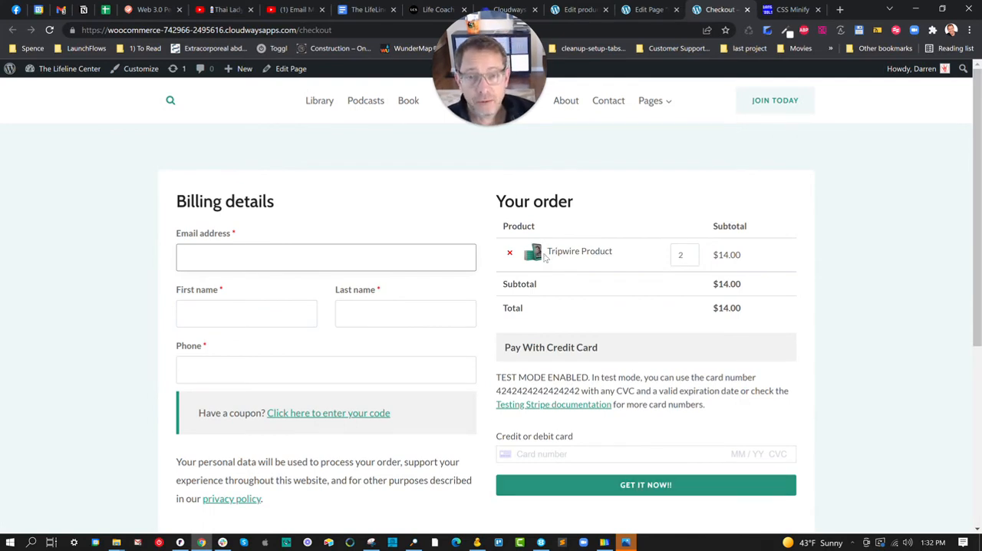
# Examine the Review Order, Payment and Save Stripe Credit Card shortcodes and the custom HTML style code in the Checkout page editor
pyautogui.click(652, 10)
pyautogui.tripleClick(439, 239)
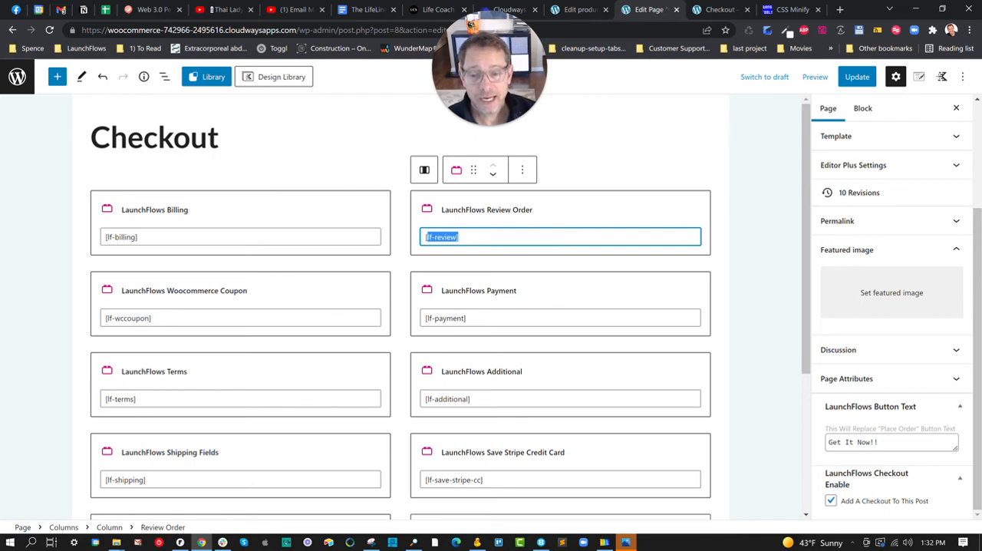
pyautogui.tripleClick(452, 318)
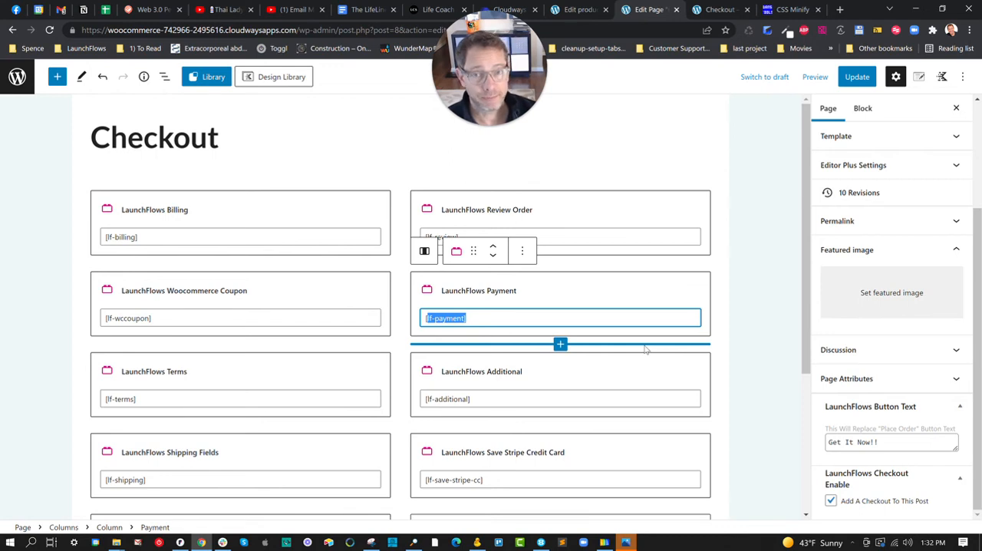
pyautogui.scroll(-2, 587, 390)
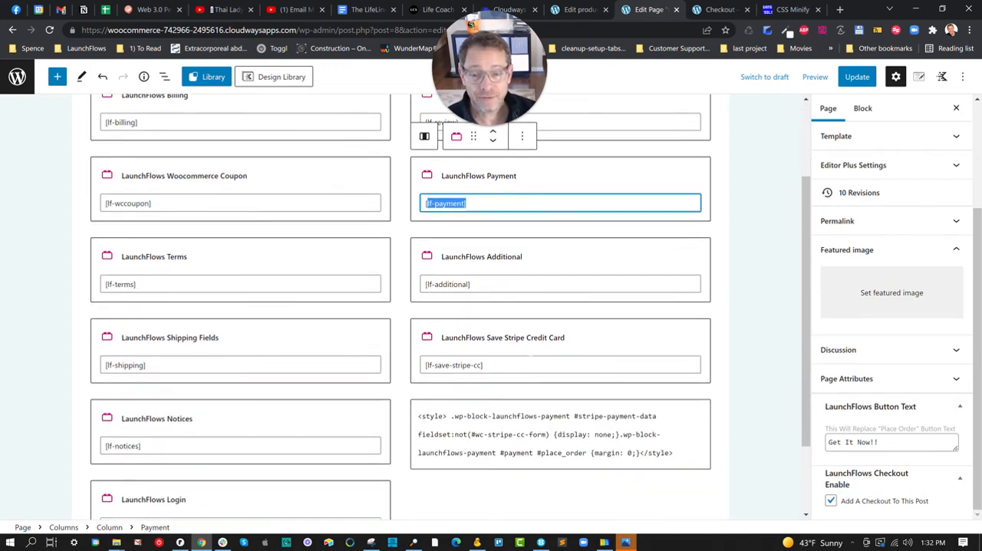
pyautogui.tripleClick(506, 365)
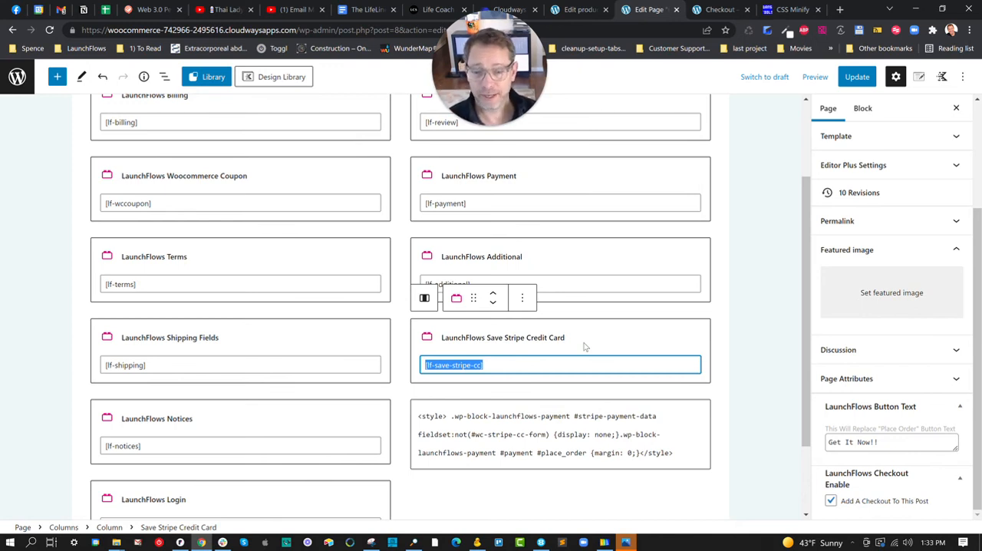
pyautogui.moveTo(421, 415); pyautogui.dragTo(671, 454)
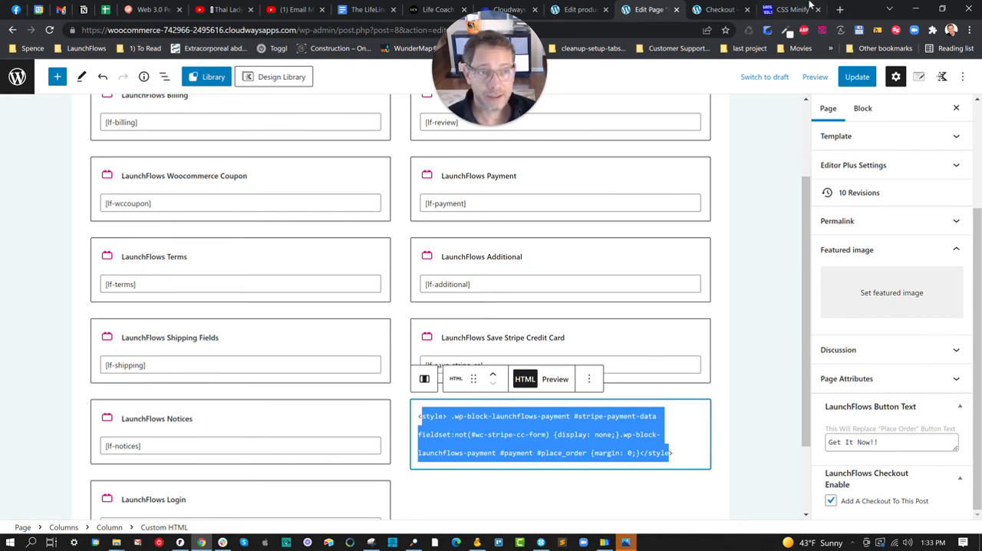
# Open patterns.launchflows.com in a new browser tab
pyautogui.click(840, 10)
pyautogui.write('pat')
pyautogui.press('Return')
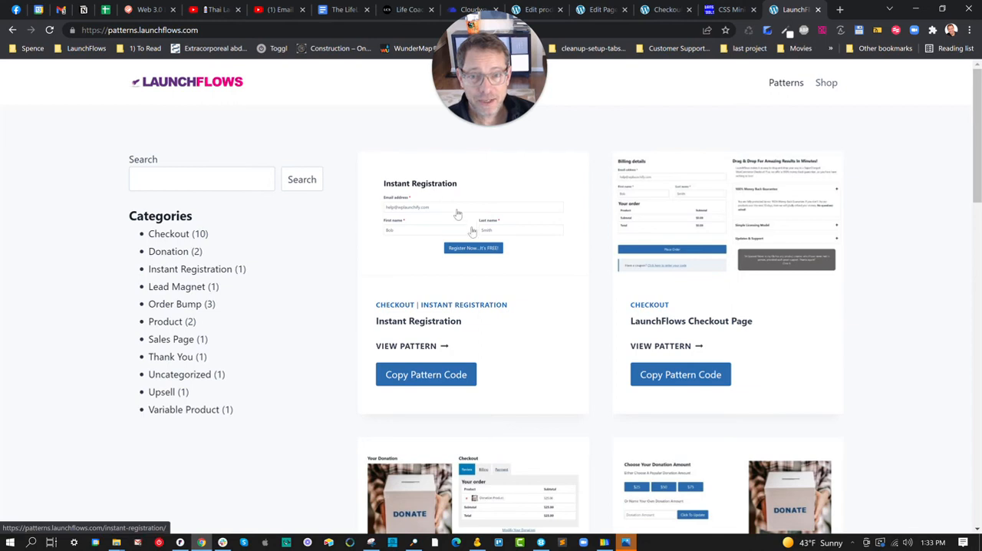
# Open the Instant Registration pattern from the Checkout category and copy its pattern code
pyautogui.click(165, 233)
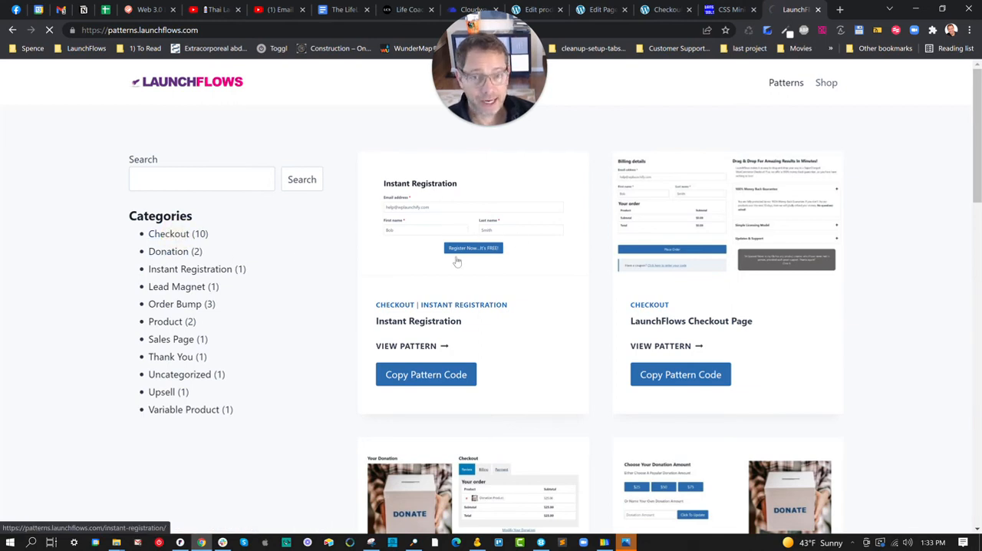
pyautogui.scroll(-2, 526, 252)
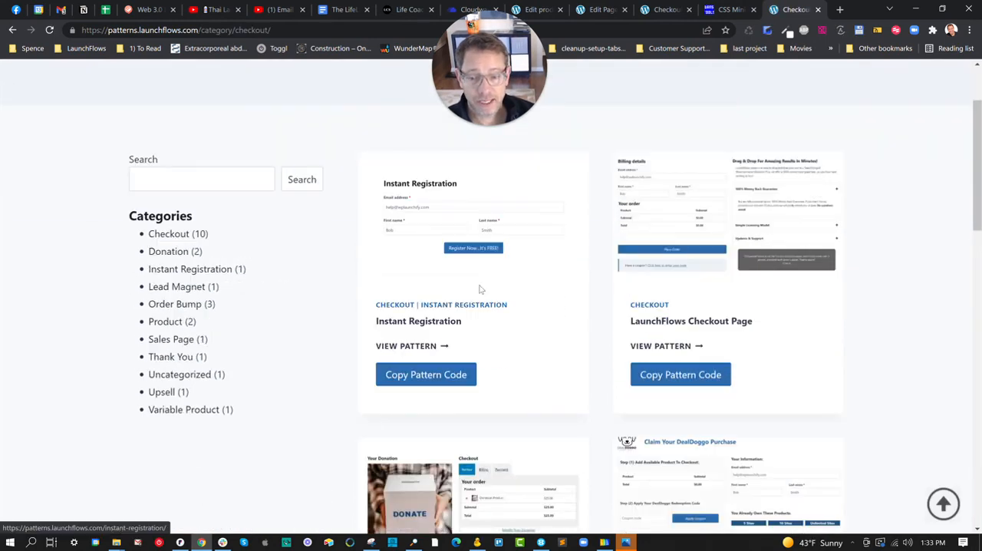
pyautogui.click(444, 201)
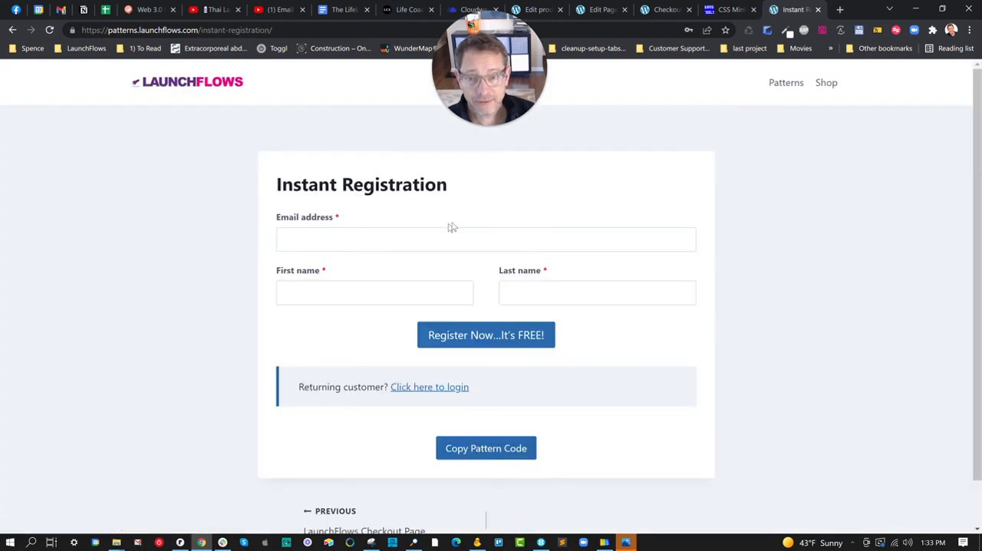
pyautogui.click(475, 455)
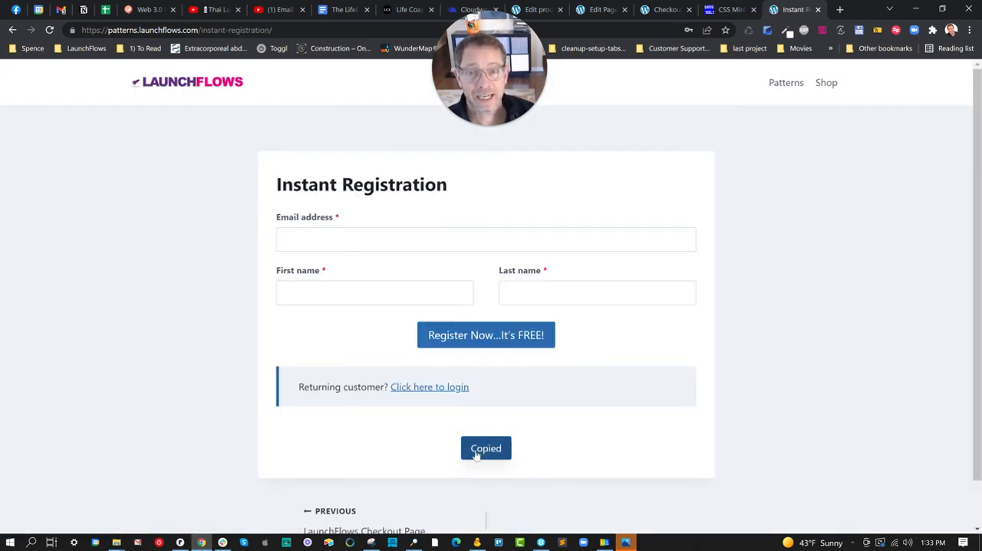
# Return to the store's checkout page and start a new WordPress page from there
pyautogui.click(657, 11)
pyautogui.moveTo(234, 68)
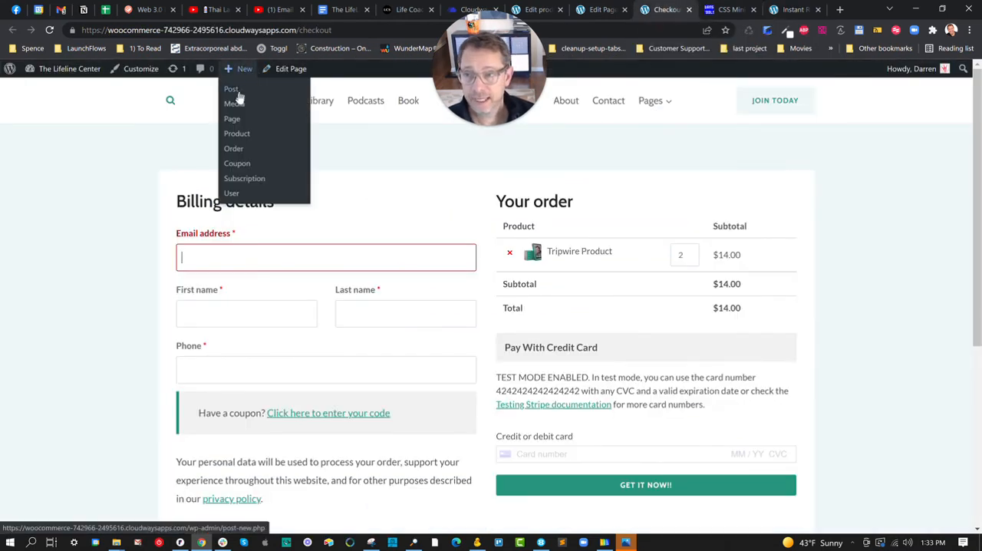
pyautogui.click(232, 118)
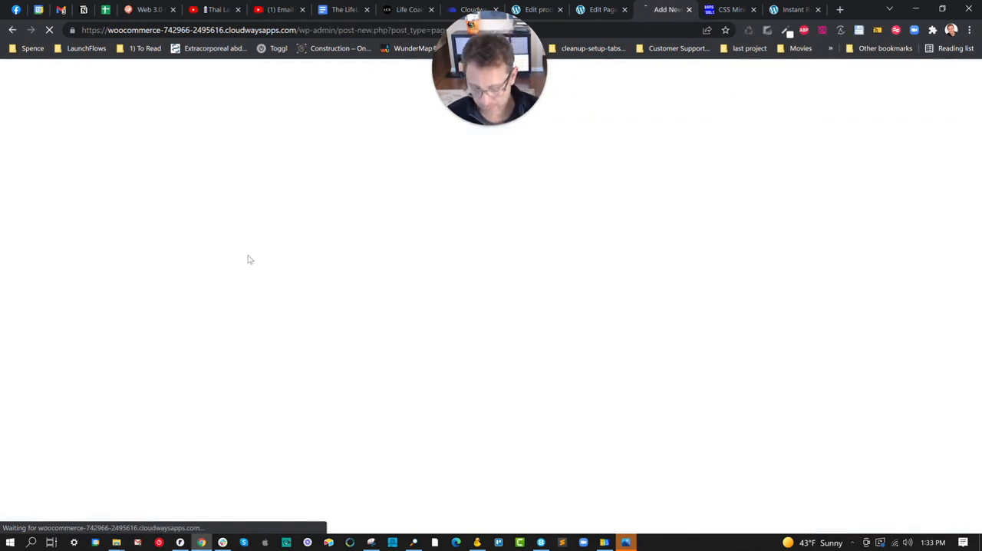
# Paste the copied Instant Registration pattern into the body of the new page
pyautogui.click(164, 184)
pyautogui.write('v')
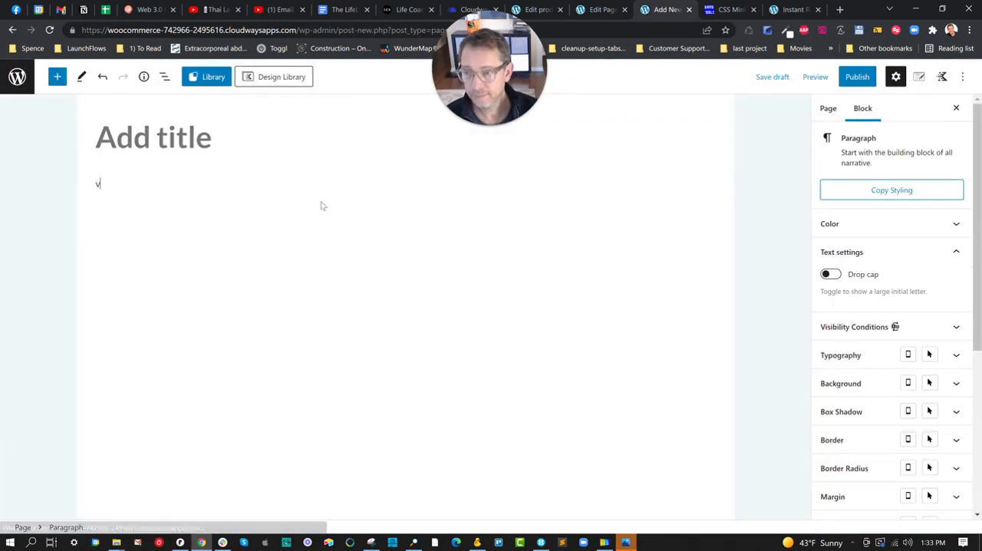
pyautogui.press('BackSpace')
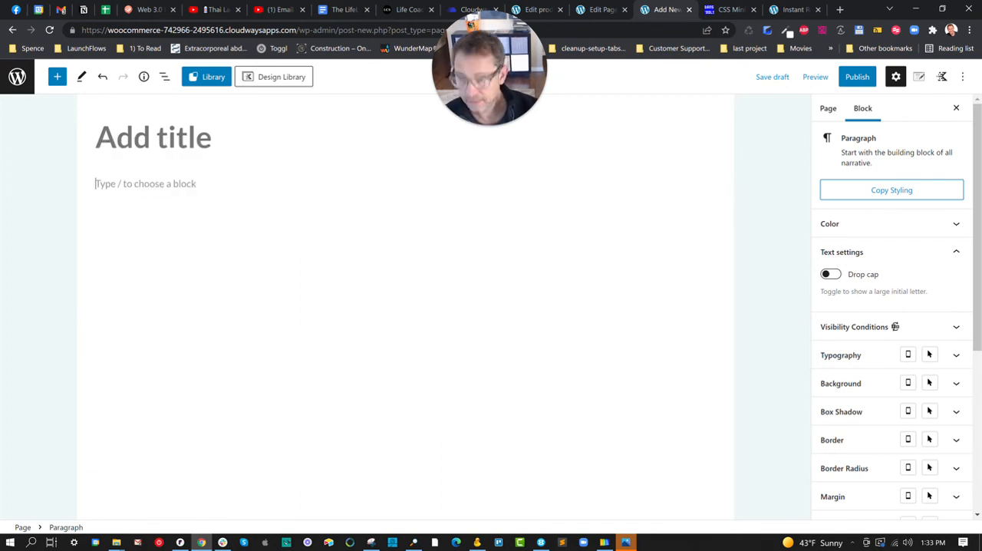
pyautogui.hotkey('ctrl', 'v')
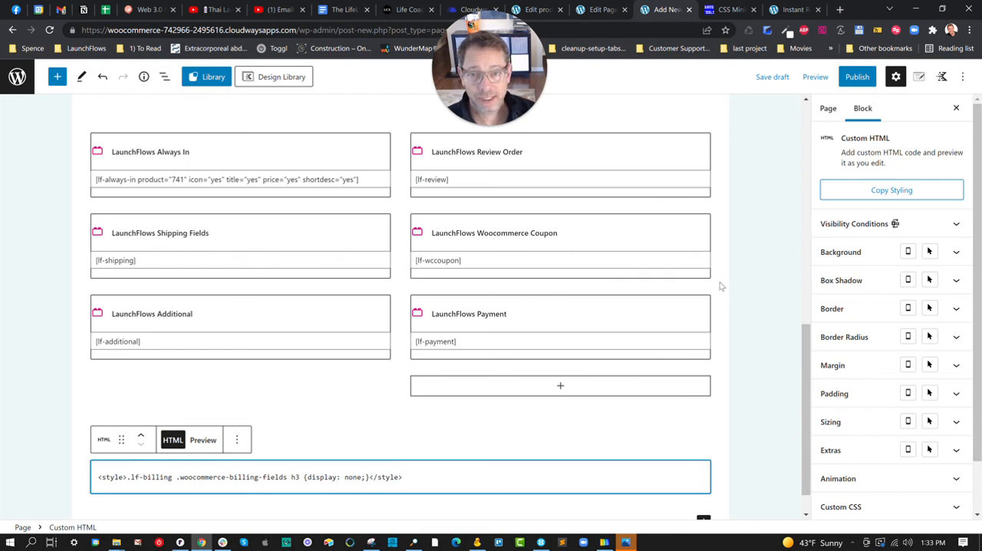
# Select the [lf-billing] shortcode in the existing Checkout page's LaunchFlows Billing block and launch another desktop application
pyautogui.click(603, 10)
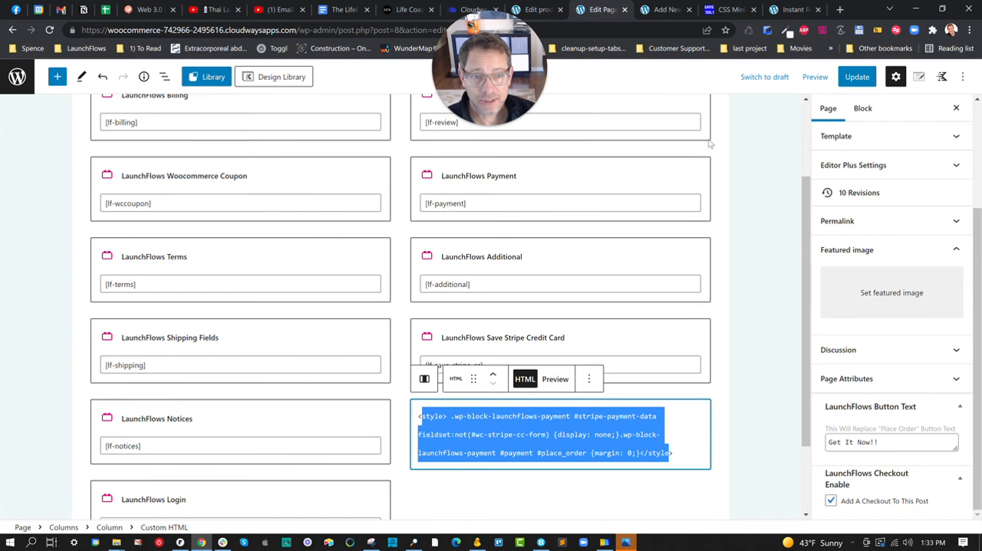
pyautogui.scroll(3, 722, 186)
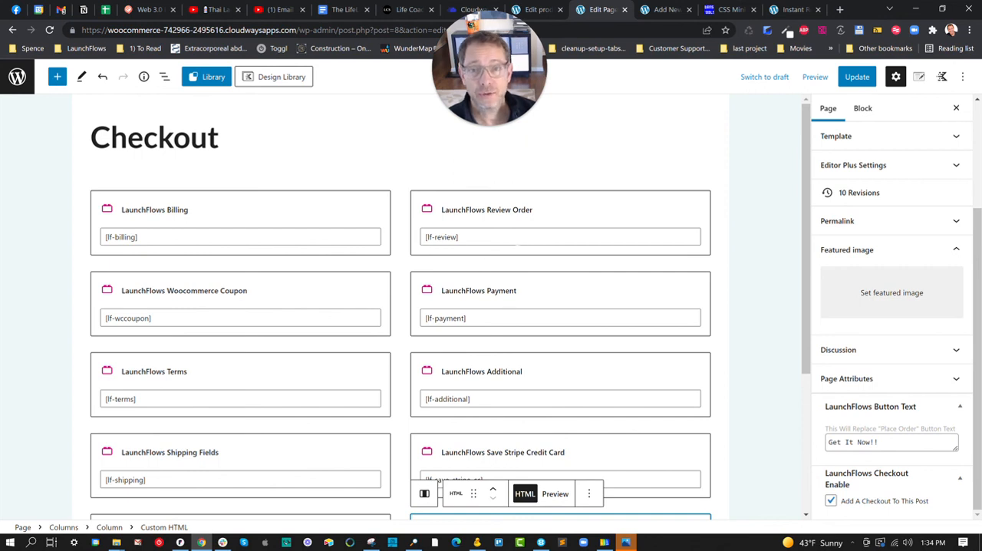
pyautogui.tripleClick(115, 237)
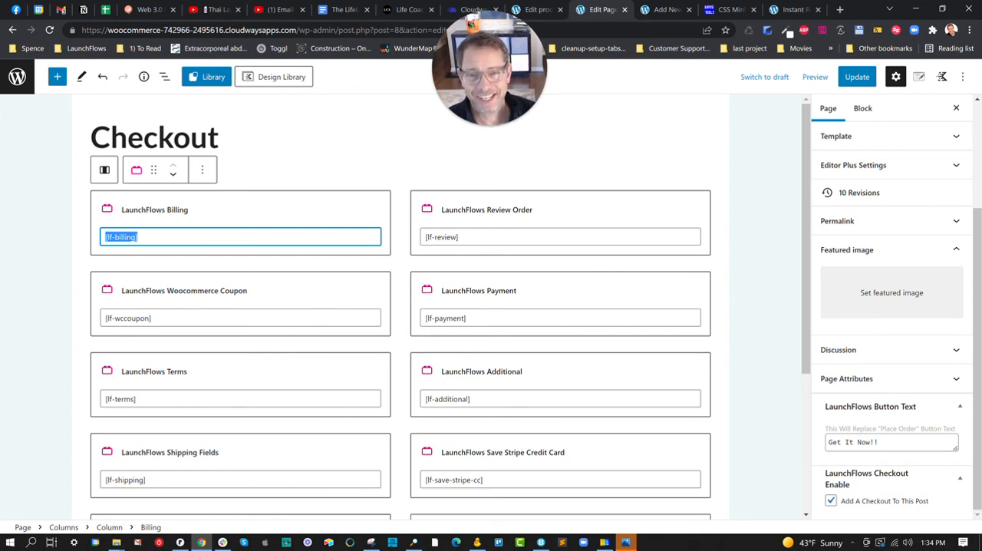
pyautogui.click(309, 542)
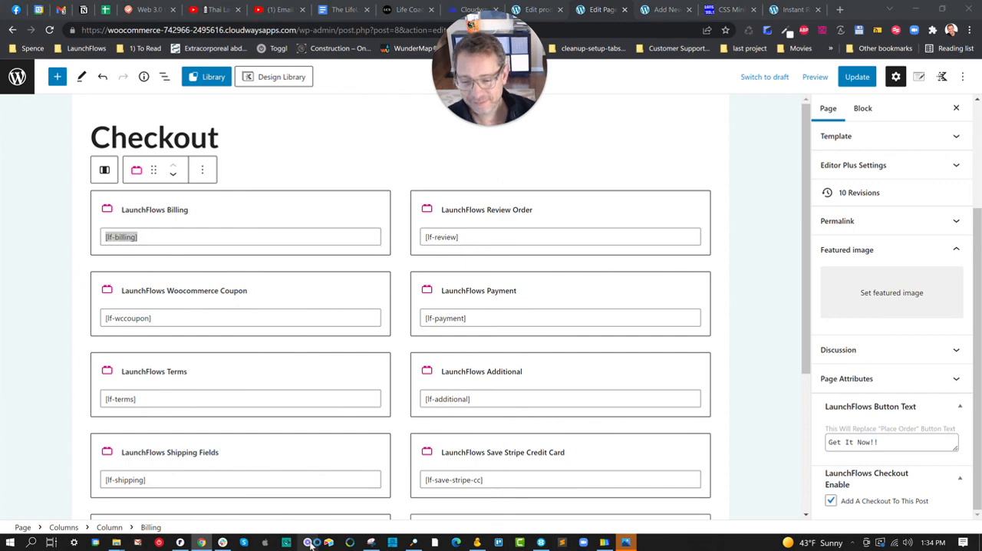